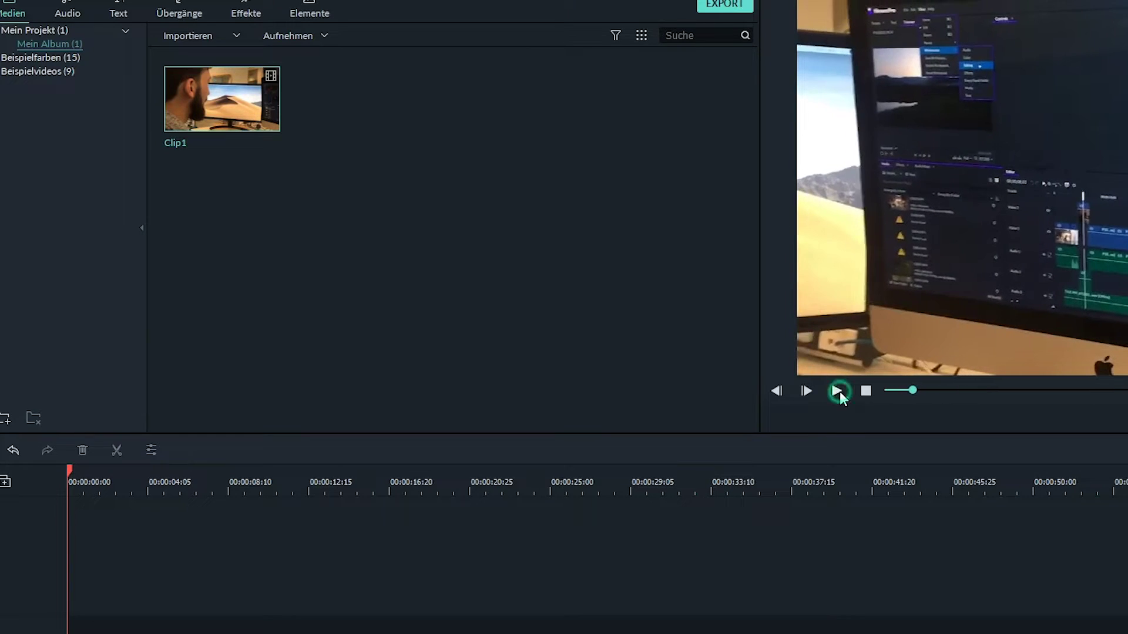
- Place Clip1 at the start of video track 1 and match the project settings to the media
mouse_move(209, 107)
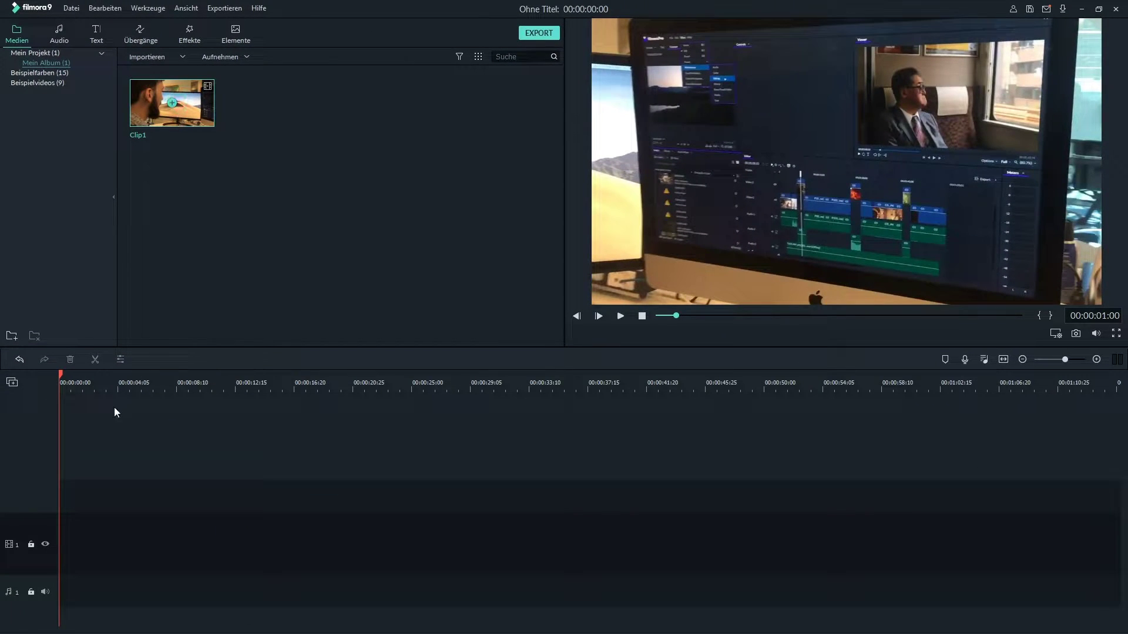
drag(181, 128, 96, 524)
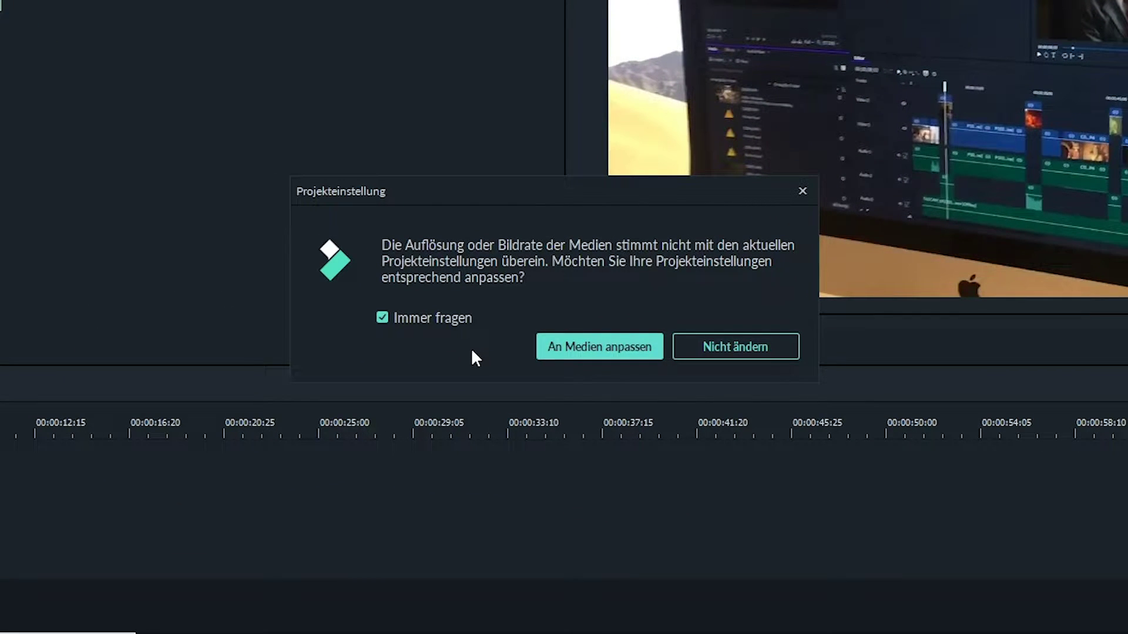
click(444, 327)
click(446, 327)
click(603, 353)
- Trim 23 frames off the start of Clip1 on the timeline and play the result from the beginning
drag(68, 538, 136, 539)
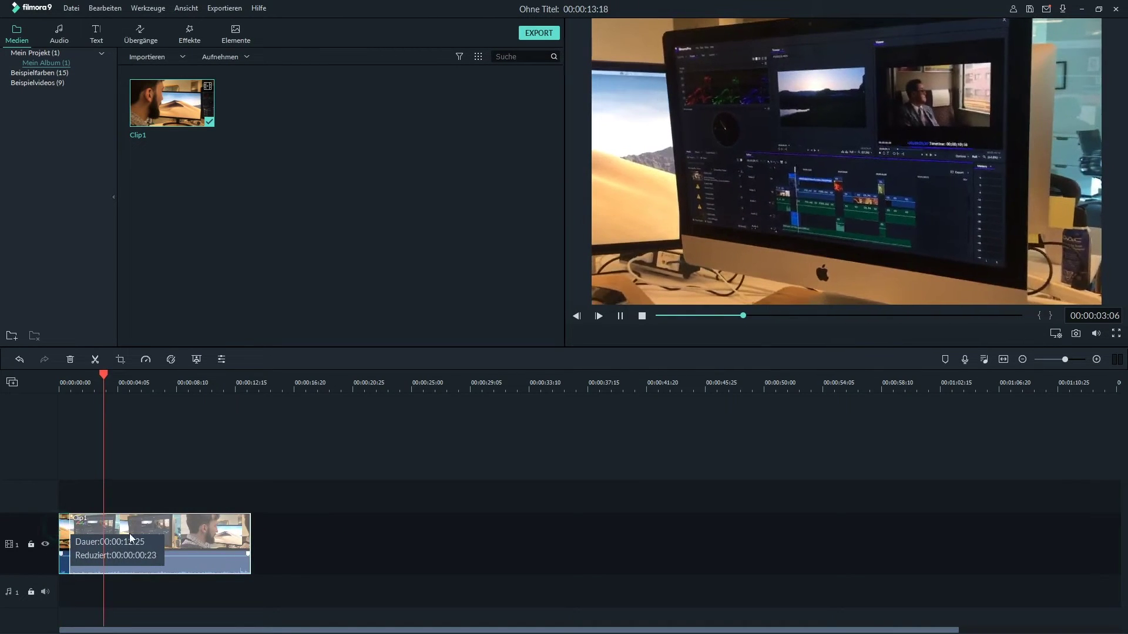
drag(104, 375, 59, 376)
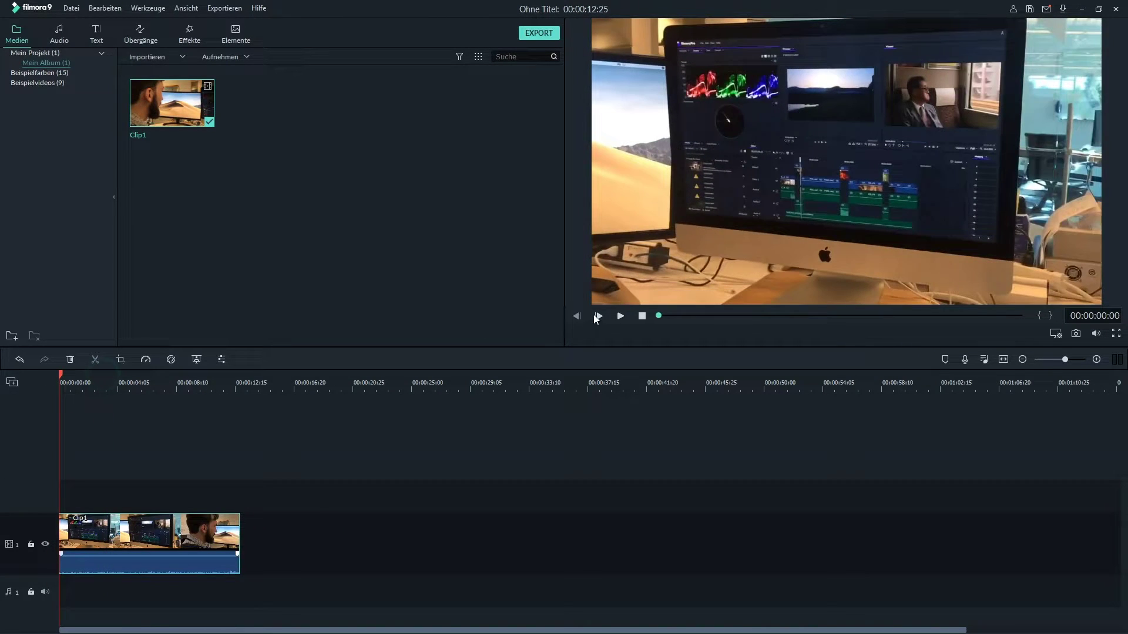
click(623, 317)
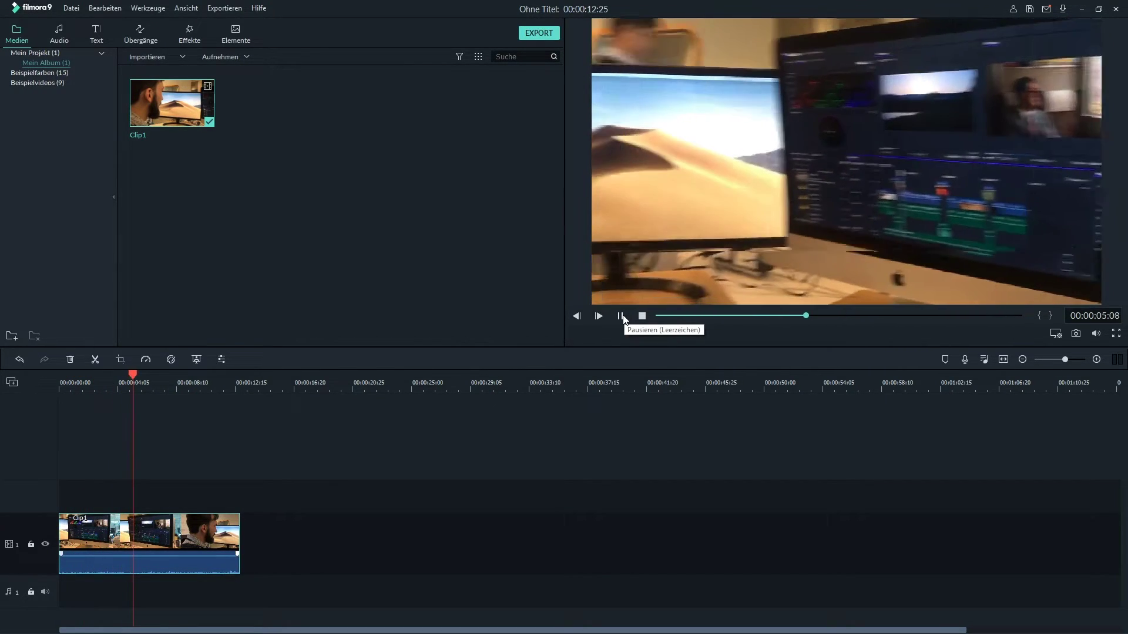
click(623, 317)
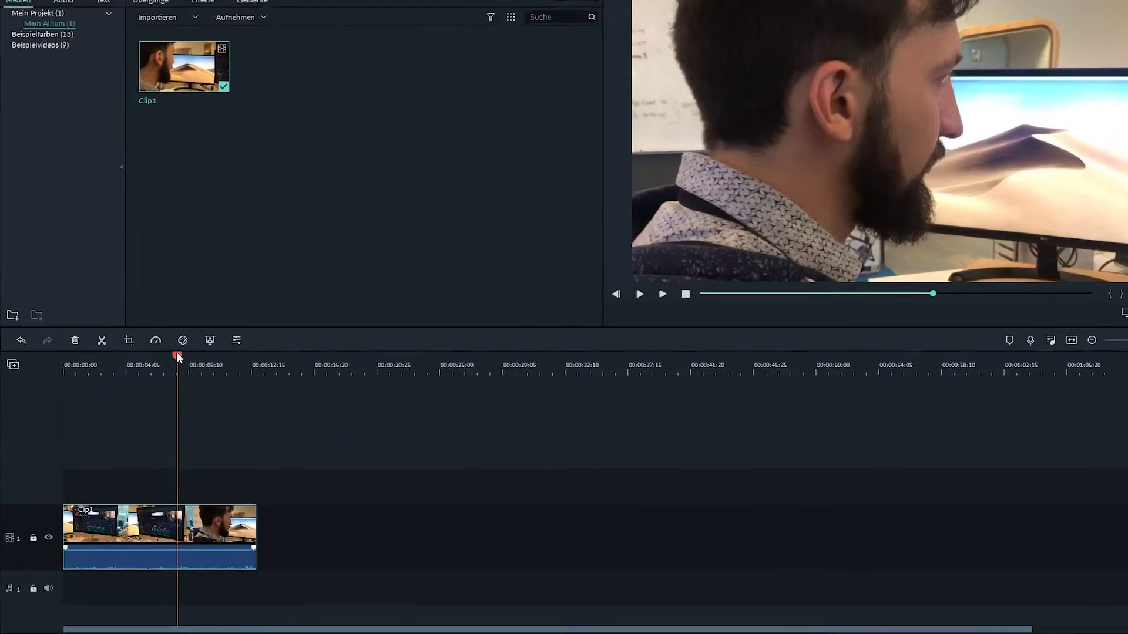
- Split Clip1 on the timeline at about 4 seconds and again at about 7 seconds
drag(161, 374, 129, 372)
drag(173, 274, 156, 272)
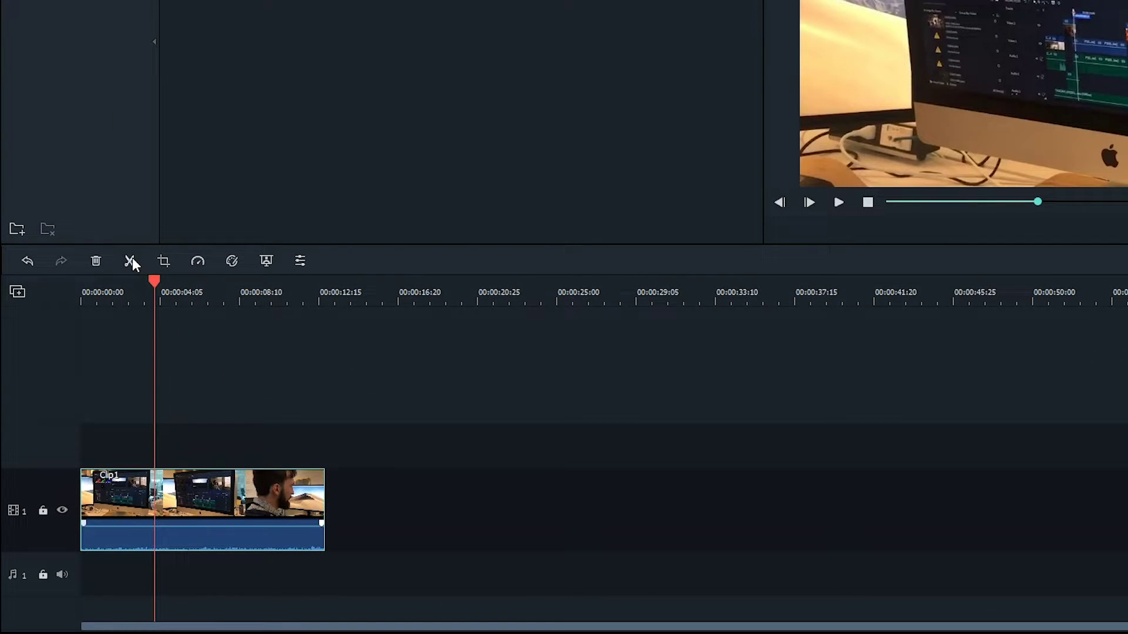
click(131, 260)
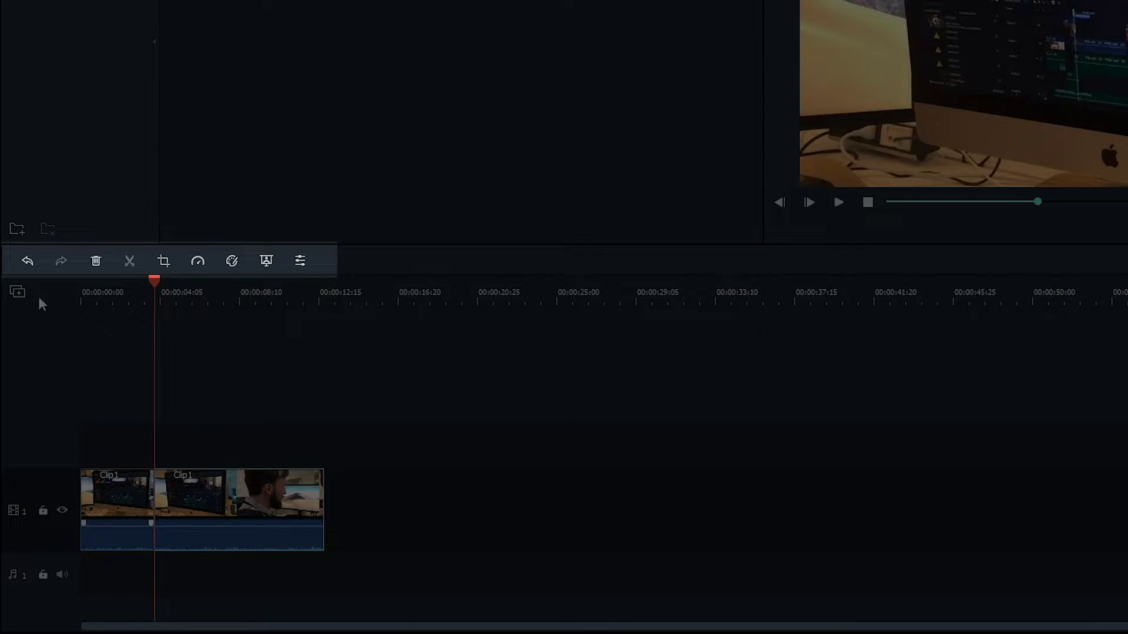
drag(154, 282, 218, 280)
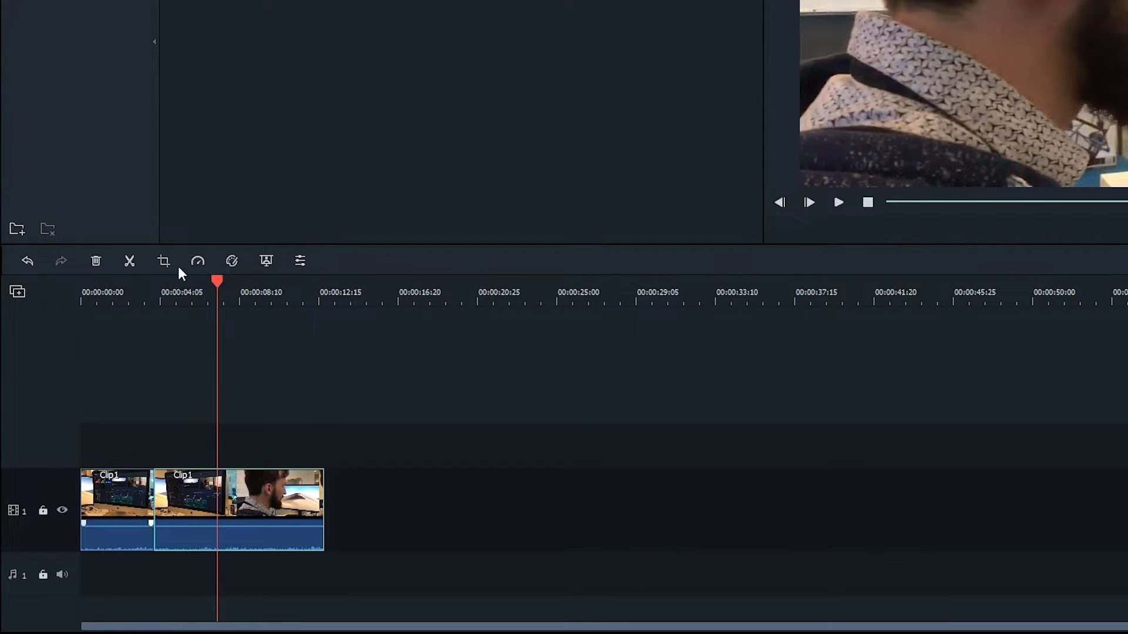
click(124, 263)
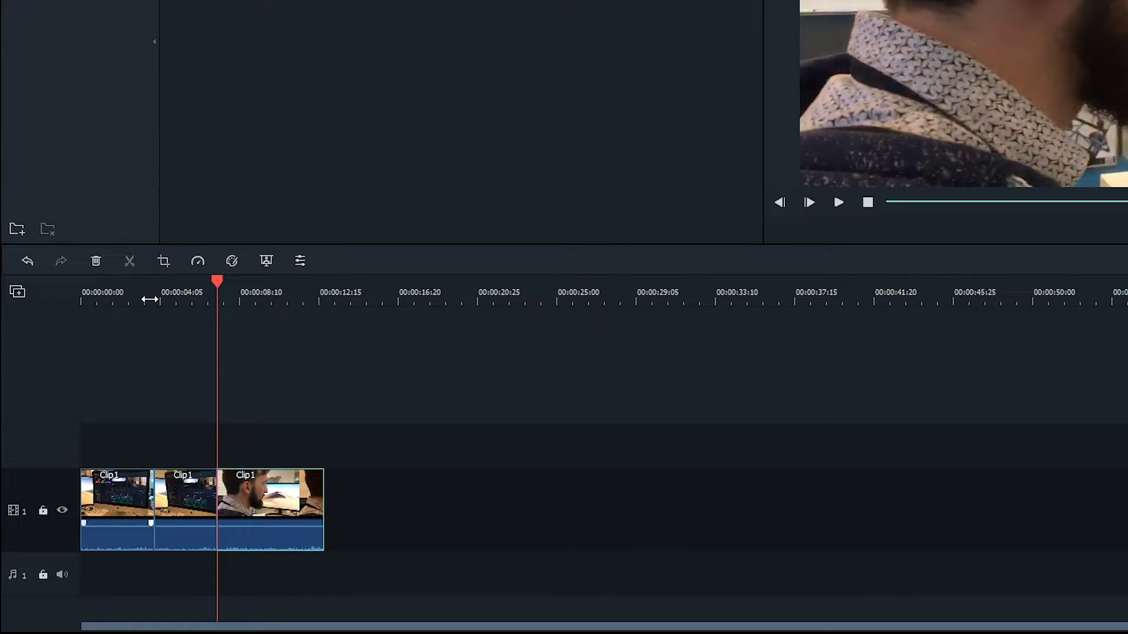
- Delete the middle segment of Clip1 and move the last segment up against the first to close the gap
click(173, 478)
click(174, 480)
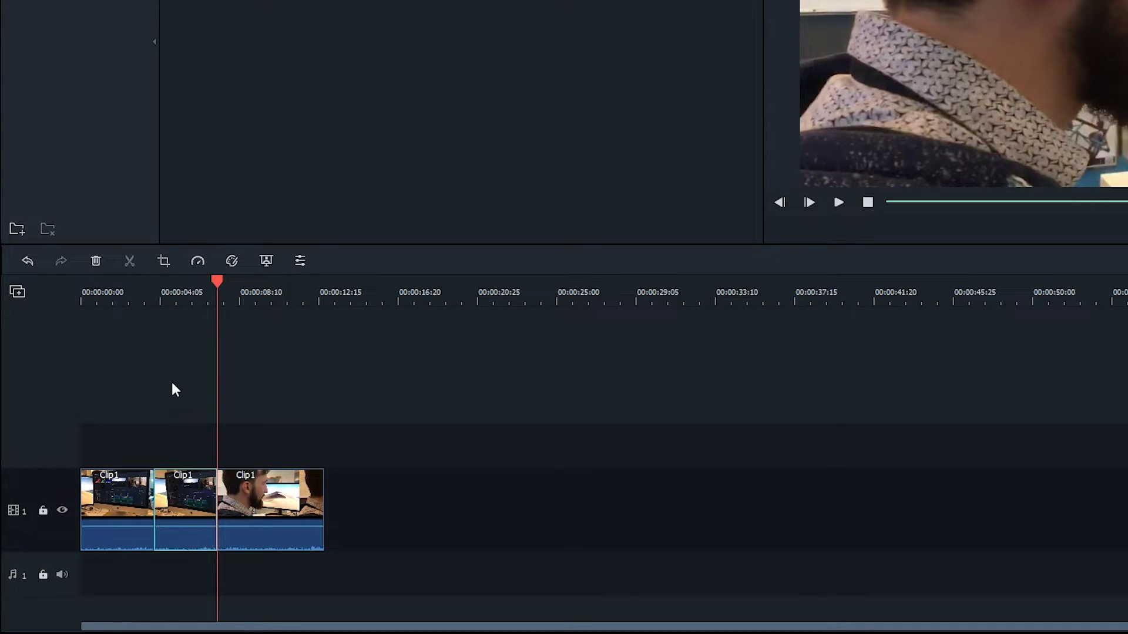
click(96, 262)
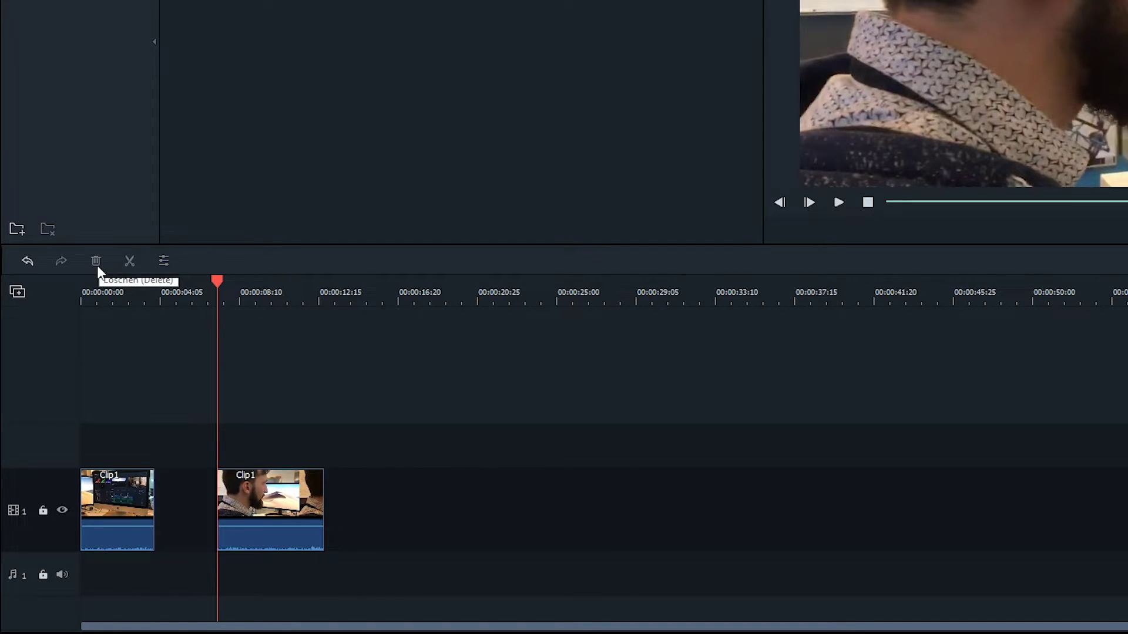
drag(262, 474, 200, 481)
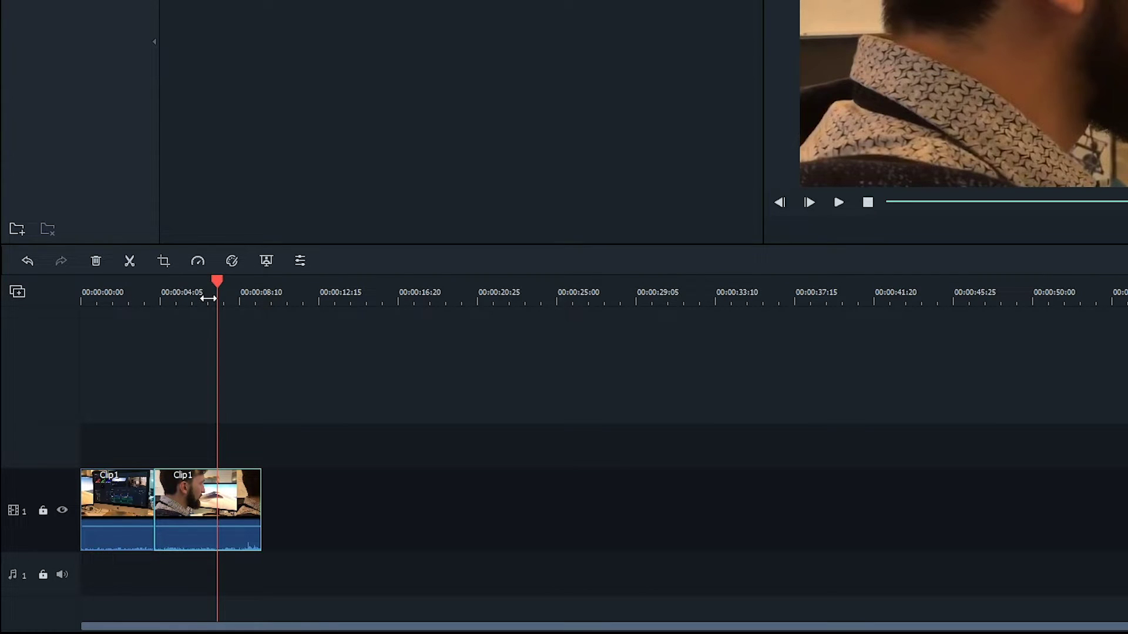
- Trim about half a second off the start of the first Clip1 segment
drag(217, 280, 141, 281)
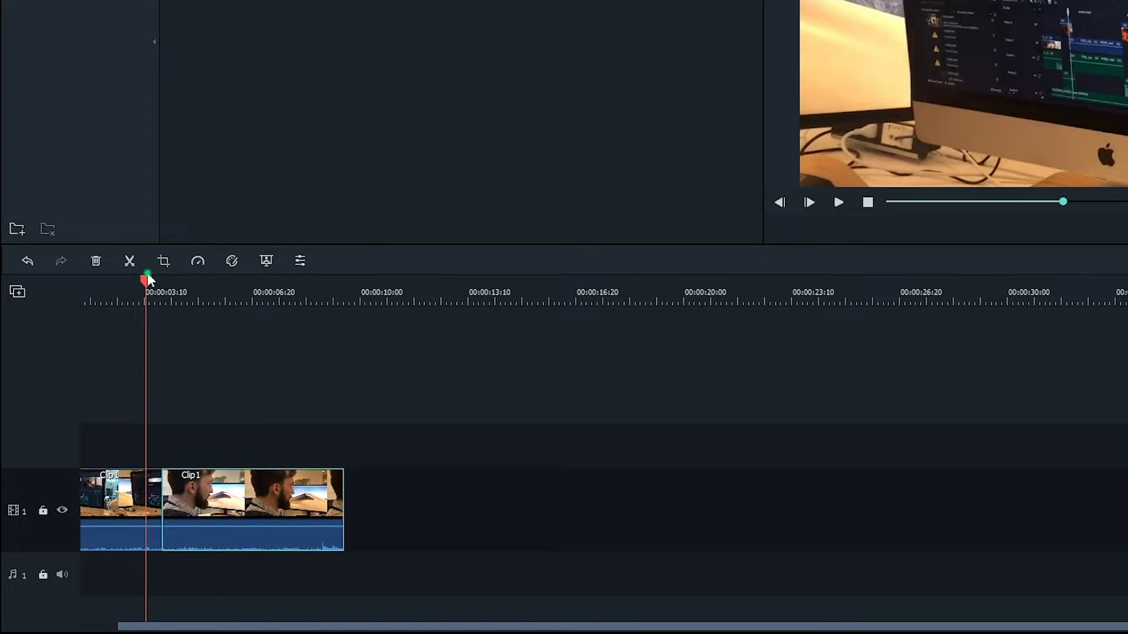
drag(157, 626, 120, 626)
click(86, 506)
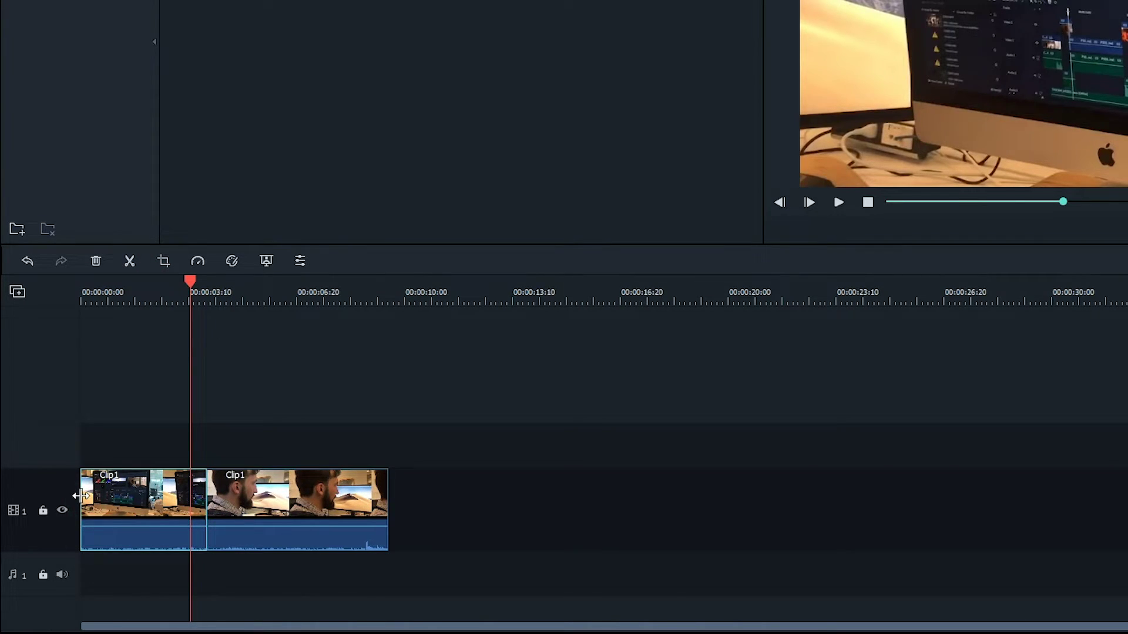
drag(81, 496, 125, 505)
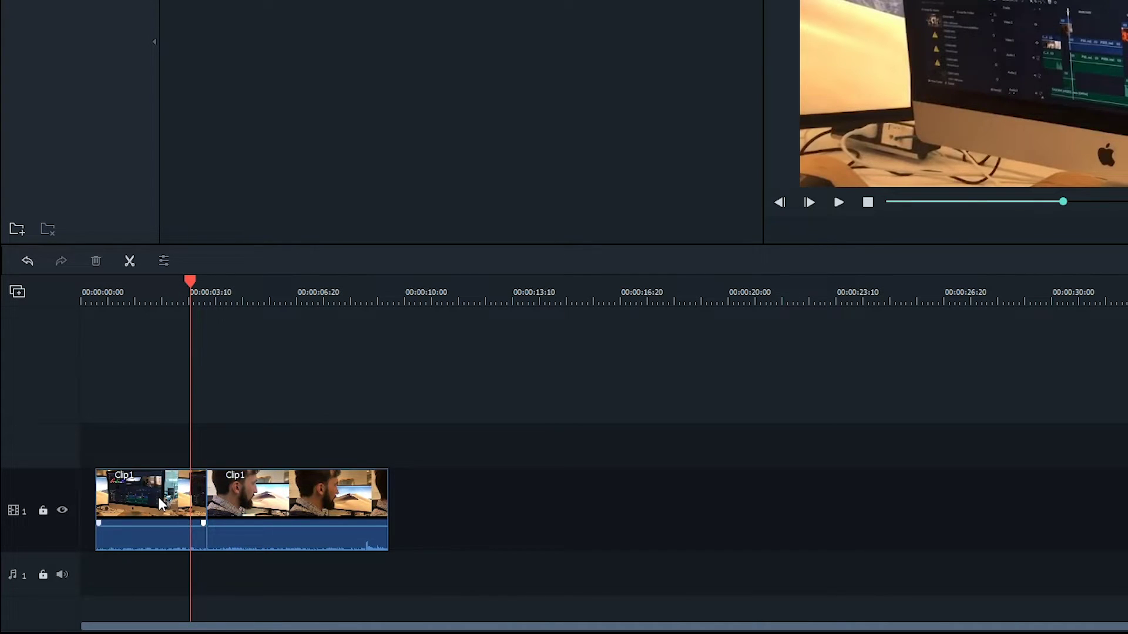
- Enable reverse playback (Rückwärts abspielen) in the custom speed settings of the first Clip1 segment
right_click(160, 499)
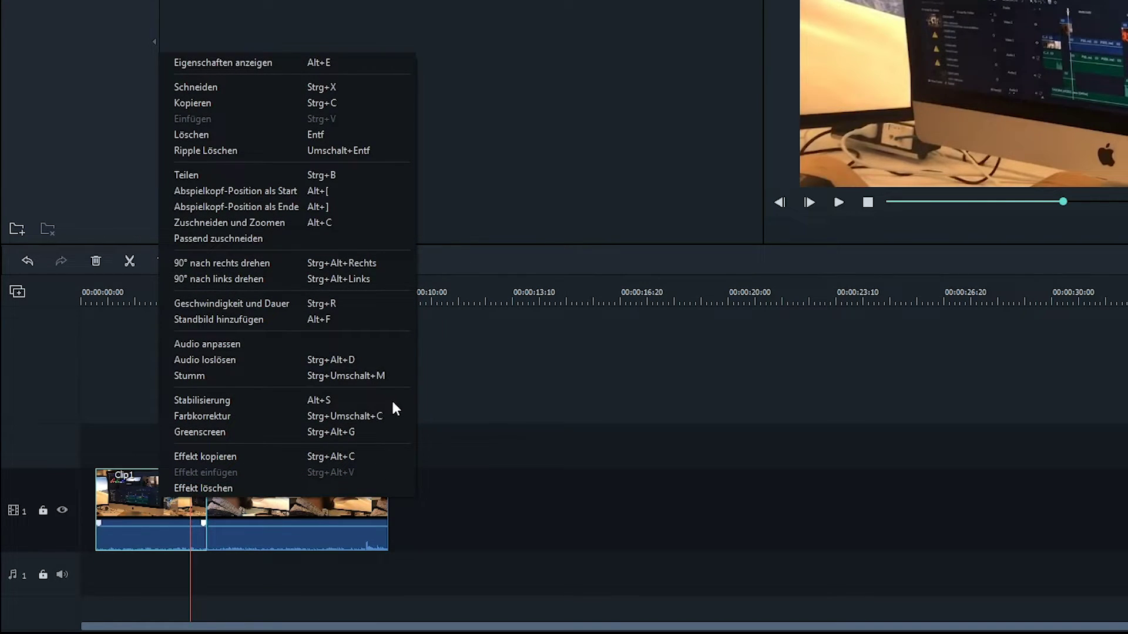
click(371, 307)
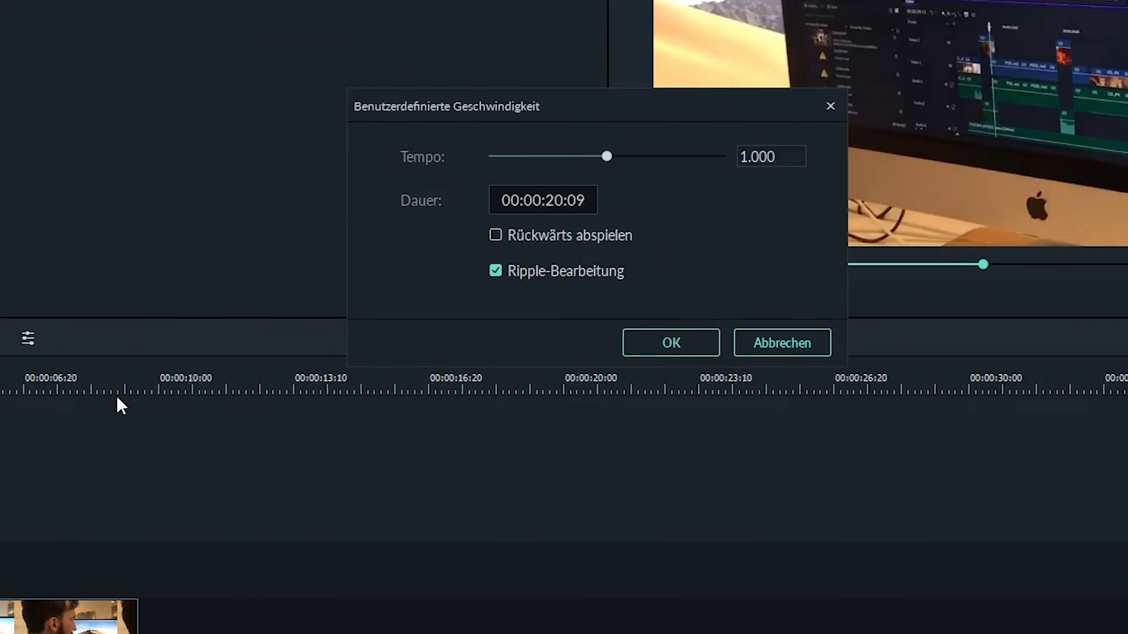
click(610, 234)
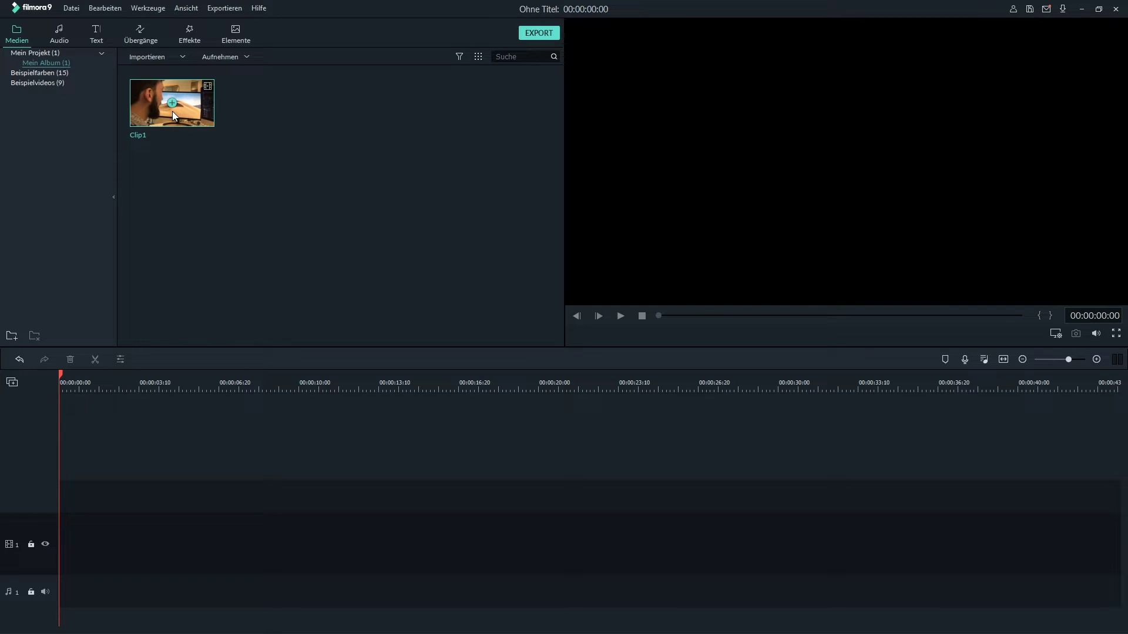
- Mark the source range of Clip1 from about 7 seconds to 00:00:10:09 and place it at the start of video track 1
click(209, 115)
click(620, 317)
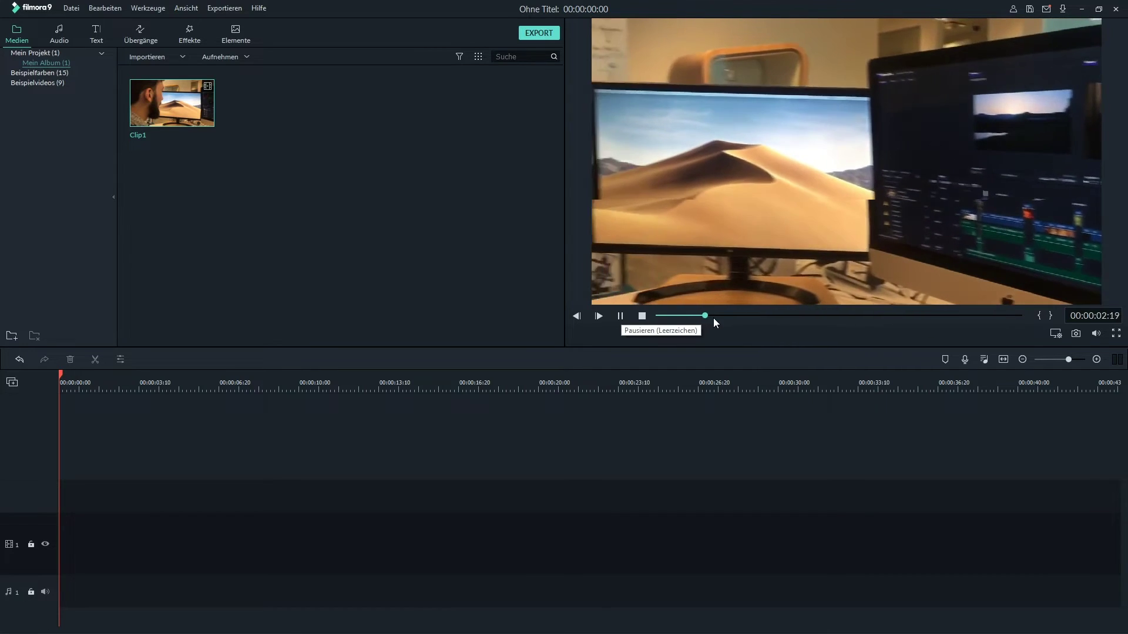
drag(733, 314, 787, 312)
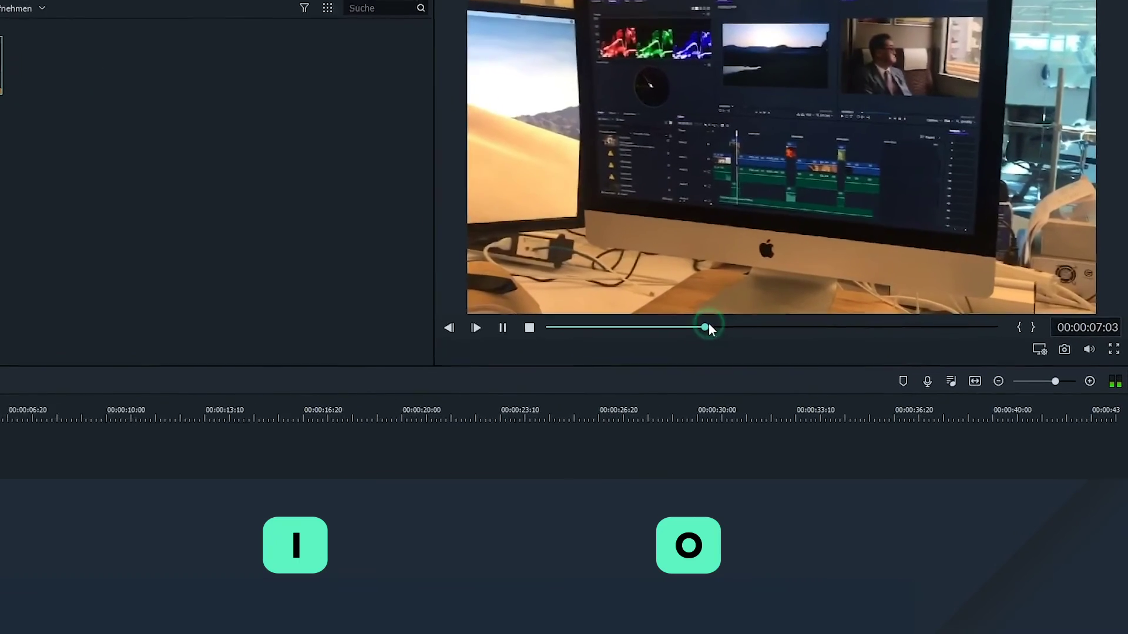
drag(708, 328, 686, 327)
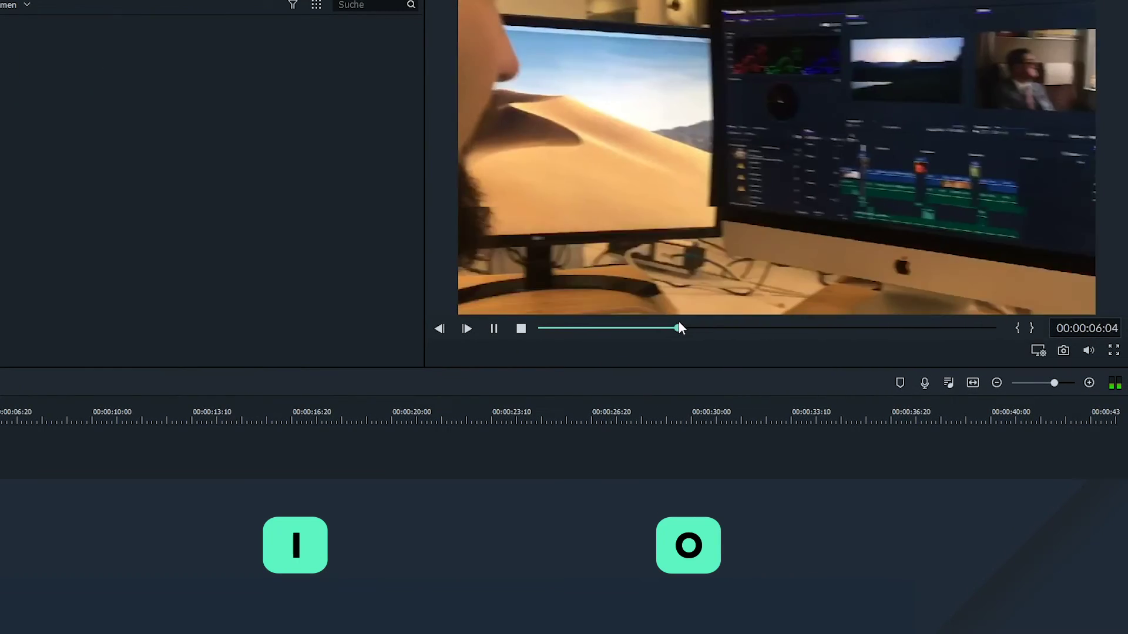
key(i)
click(494, 329)
drag(730, 329, 771, 330)
key(o)
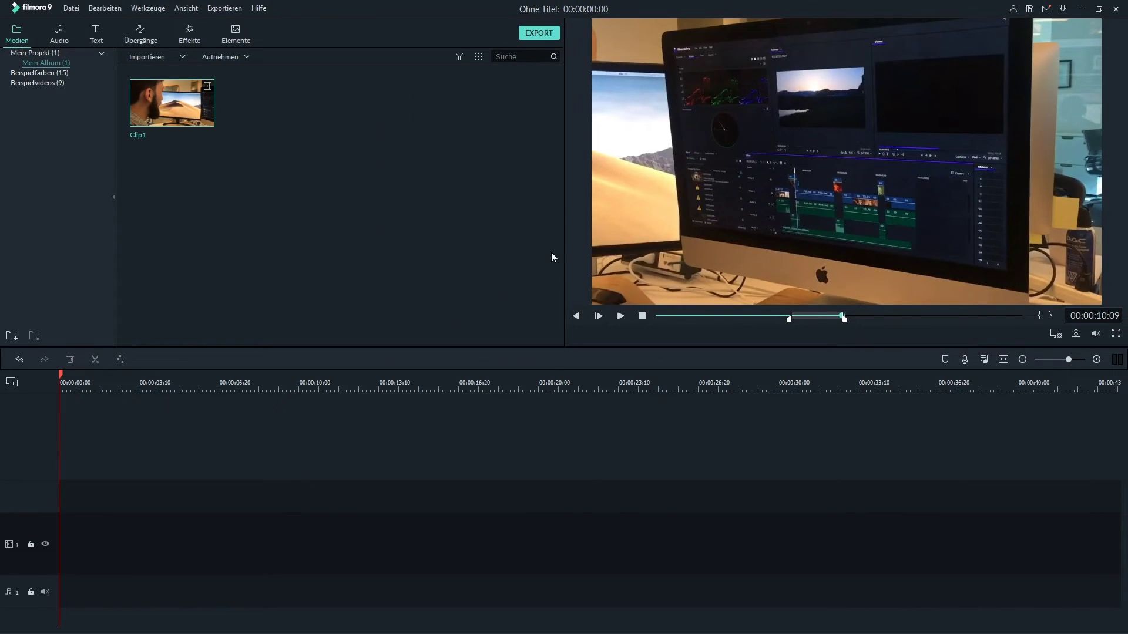
drag(150, 120, 56, 533)
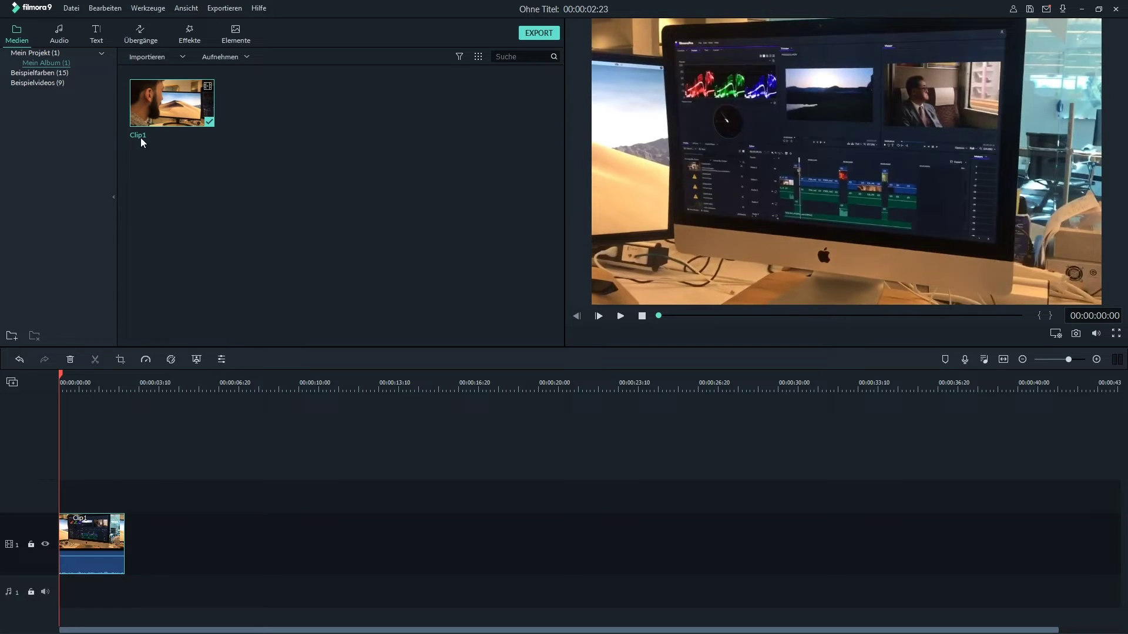
- Mark a further section of about 3 seconds near the end of source Clip1 and append it after the first timeline segment
drag(813, 317, 844, 317)
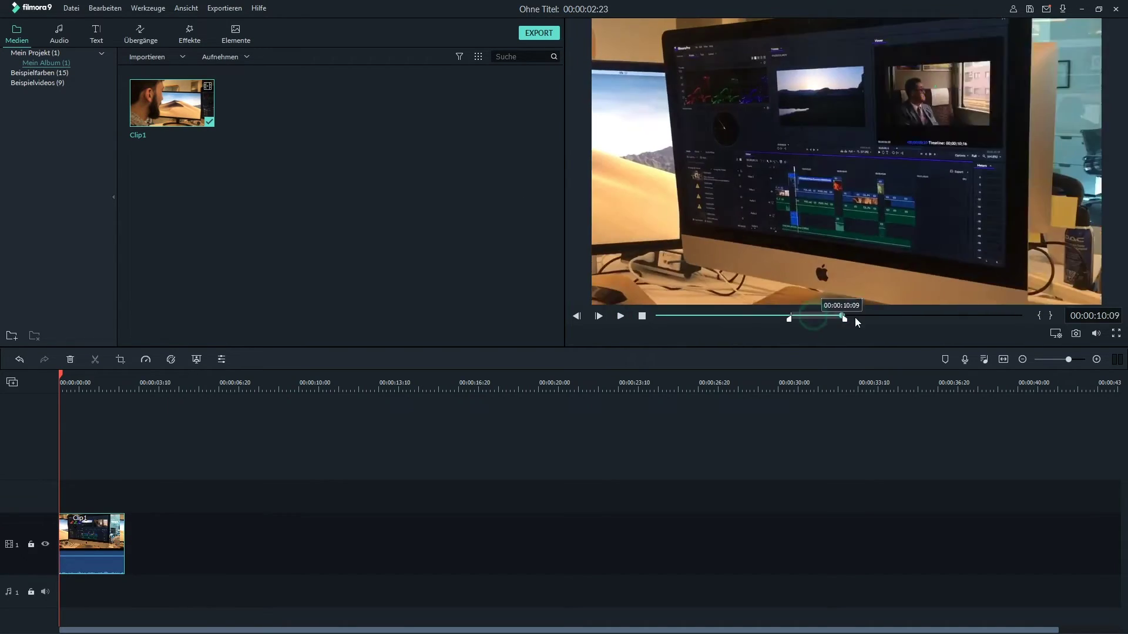
click(908, 317)
click(964, 315)
click(1051, 316)
drag(171, 103, 138, 543)
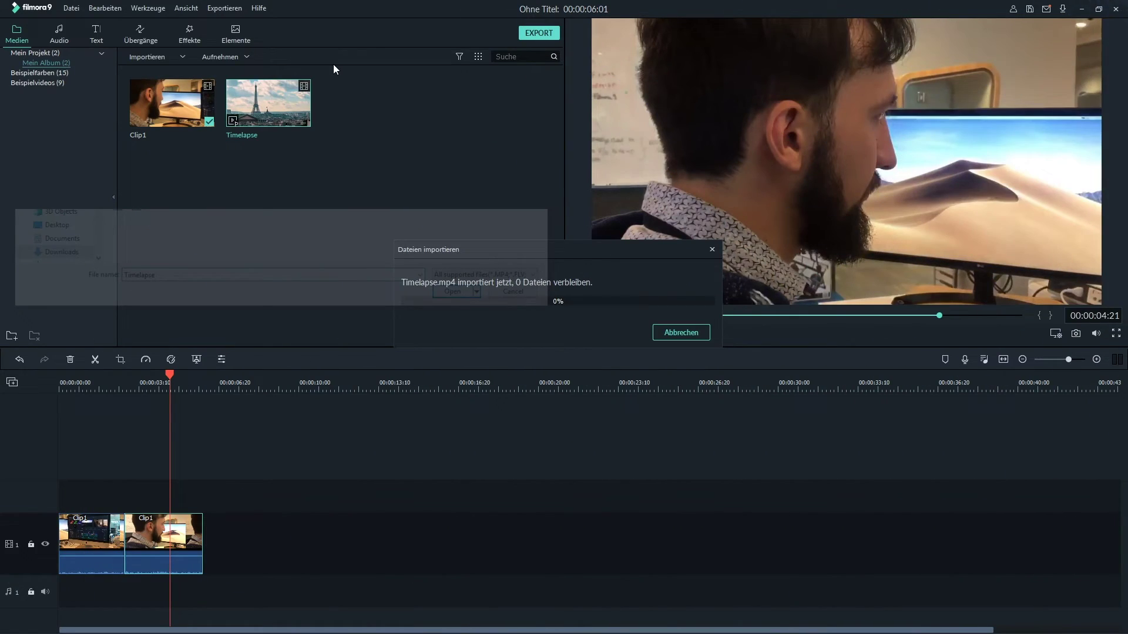
- Append the Timelapse clip after the second Clip1 segment and move the playhead to 00:00:04:16
drag(294, 103, 263, 534)
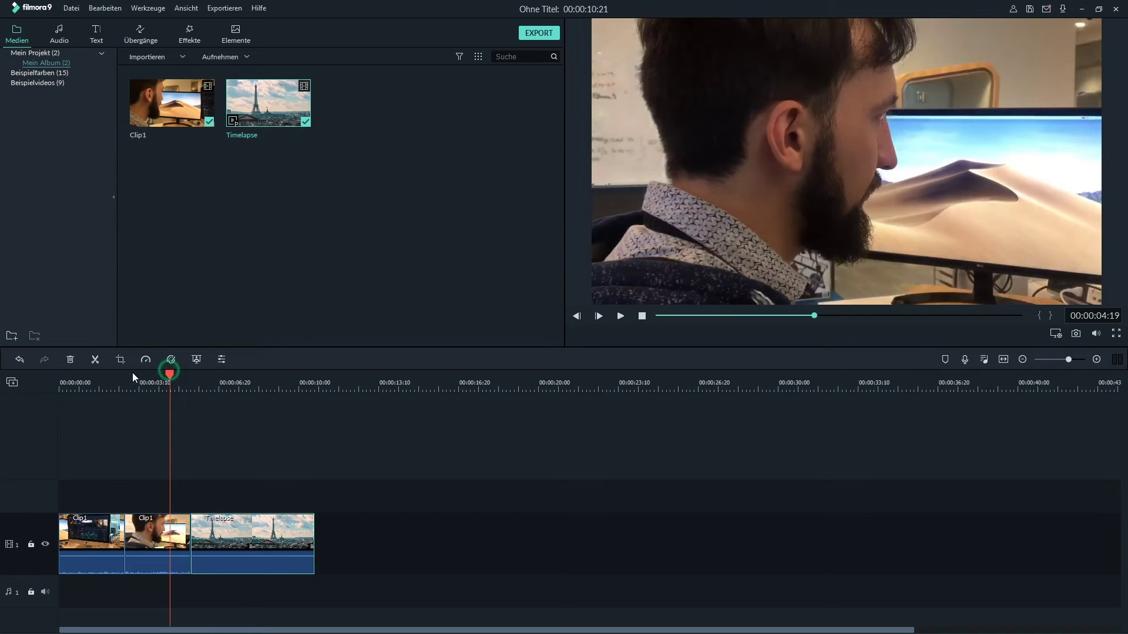
mouse_move(171, 367)
mouse_down()
mouse_move(95, 378)
mouse_move(168, 372)
mouse_up()
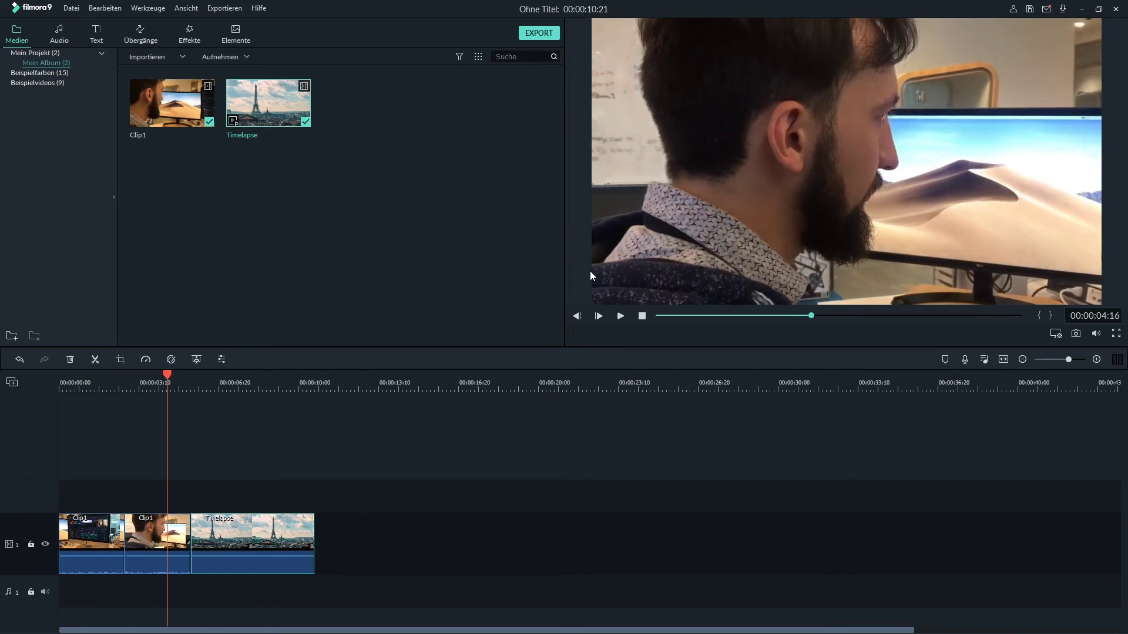